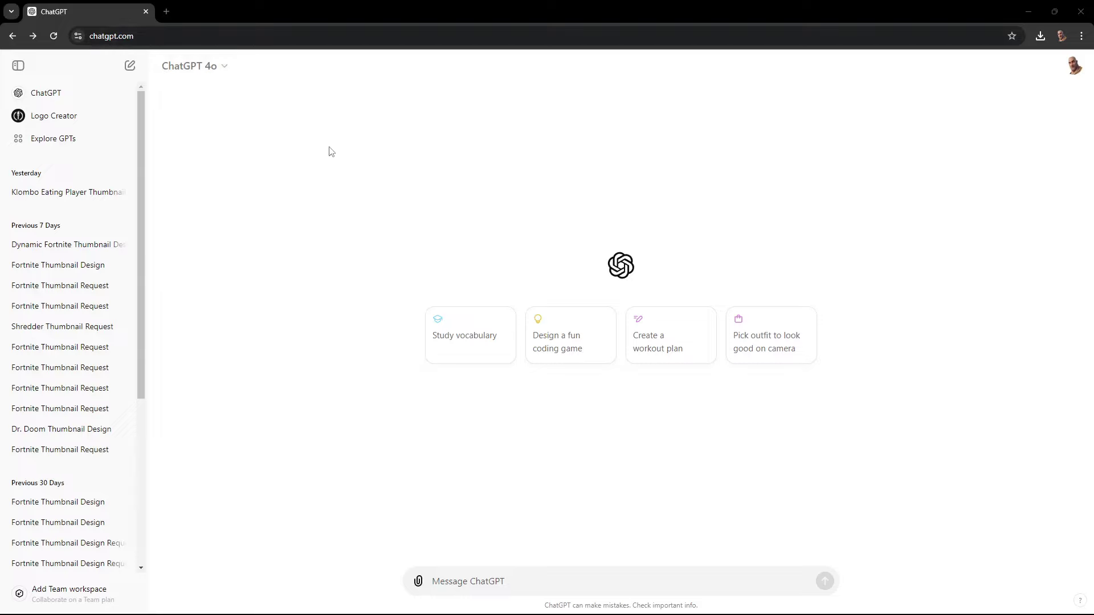
Switch the chat model to GPT-4, then back to GPT-4o
click(205, 69)
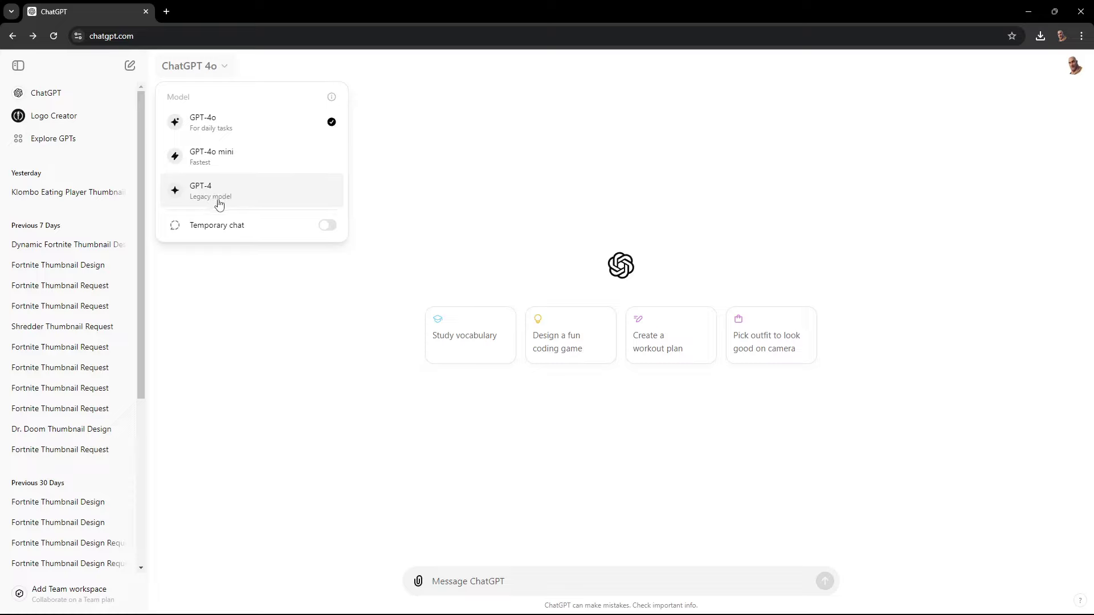
click(254, 206)
click(219, 70)
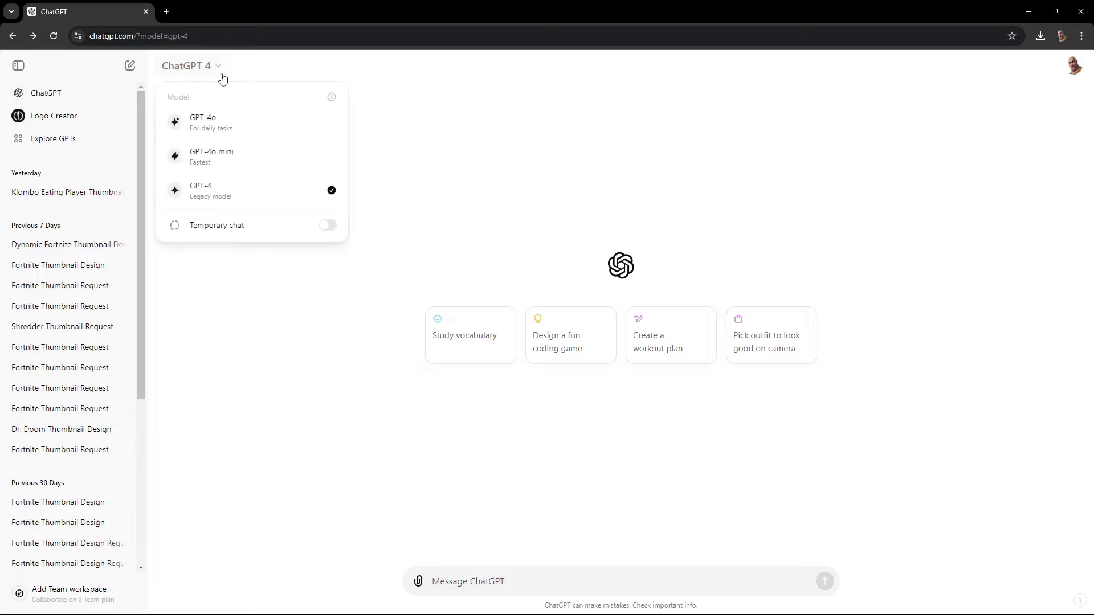
click(217, 122)
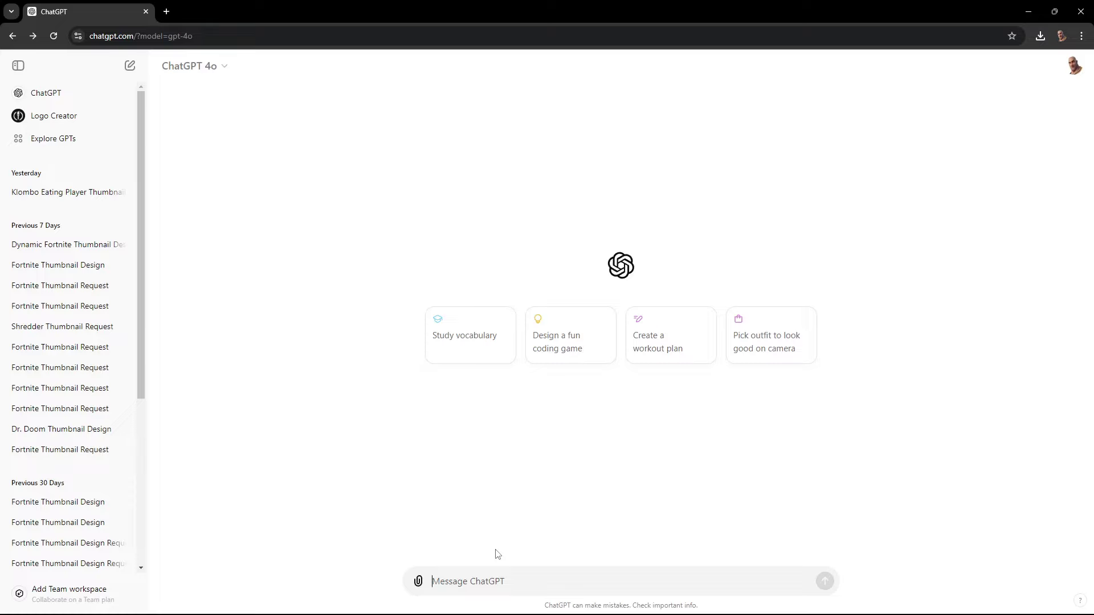
Send a prompt for a 1280x720 Fortnite thumbnail: Dr. Doom on skulls, huge green storm behind
click(455, 573)
text(make)
key(ctrl+BackSpace)
text(please make me a fortnite thumbnail that is )
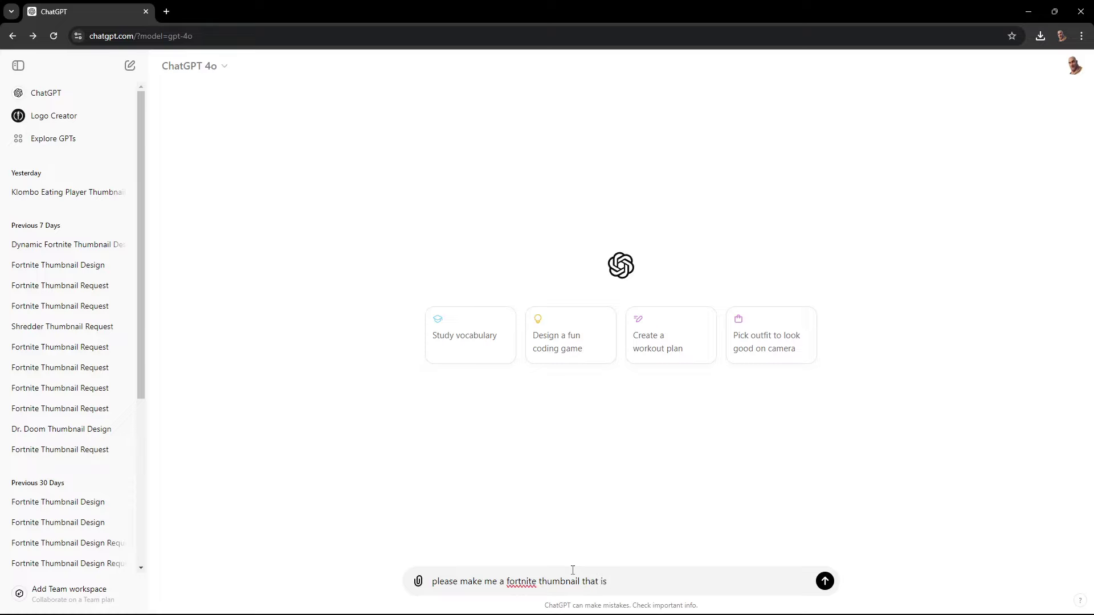
text(1280x)
text(720 )
text(re. )
text(s.)
text(Make dr doom )
text(standing)
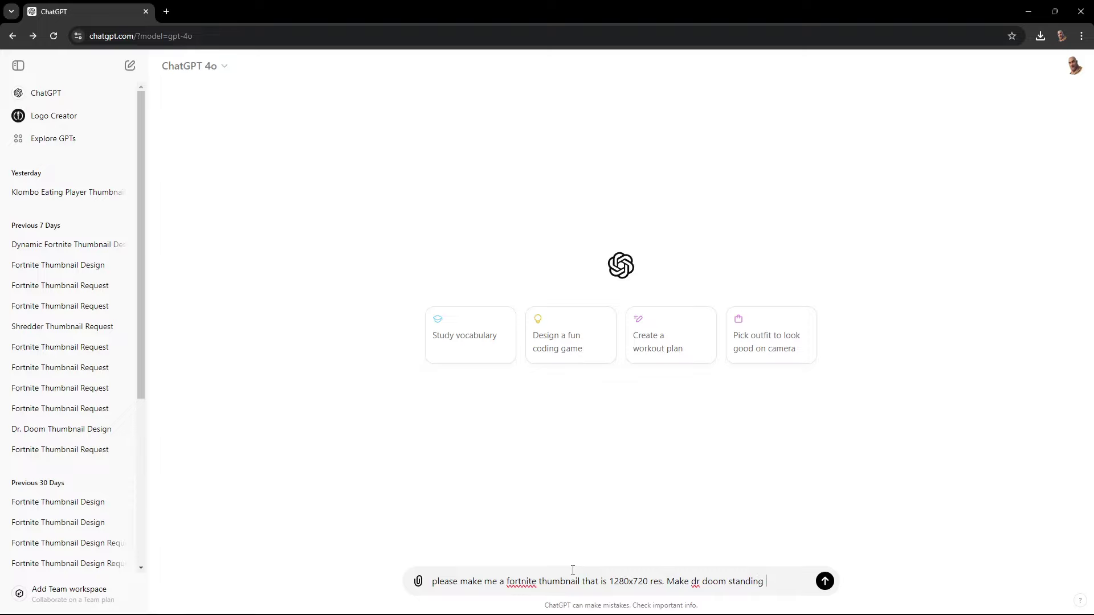
text( on a pile of sku)
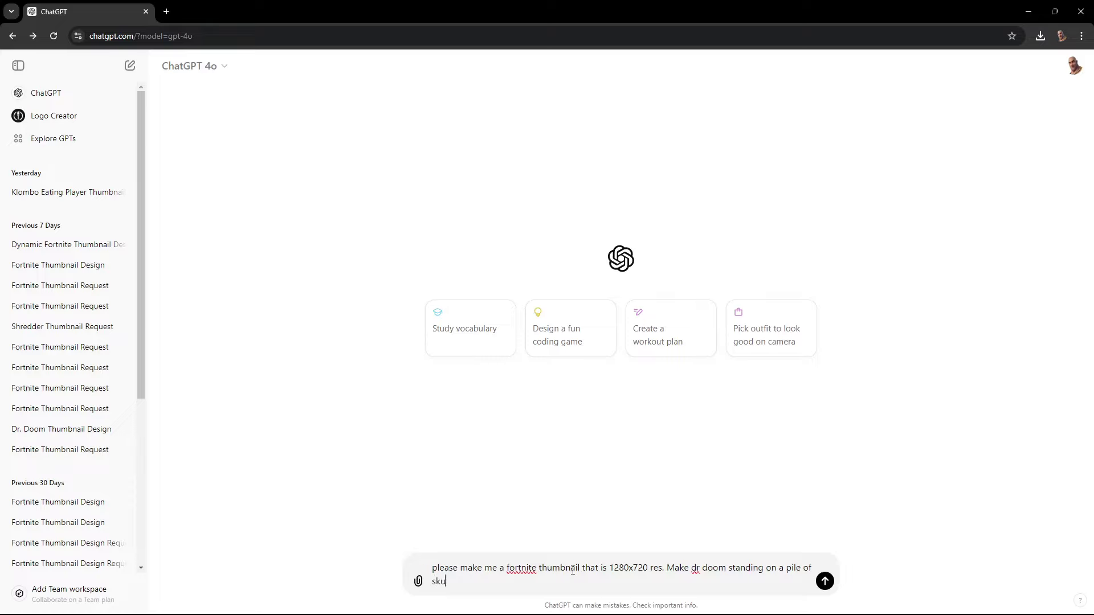
text(lls wit a huge green storm in the back)
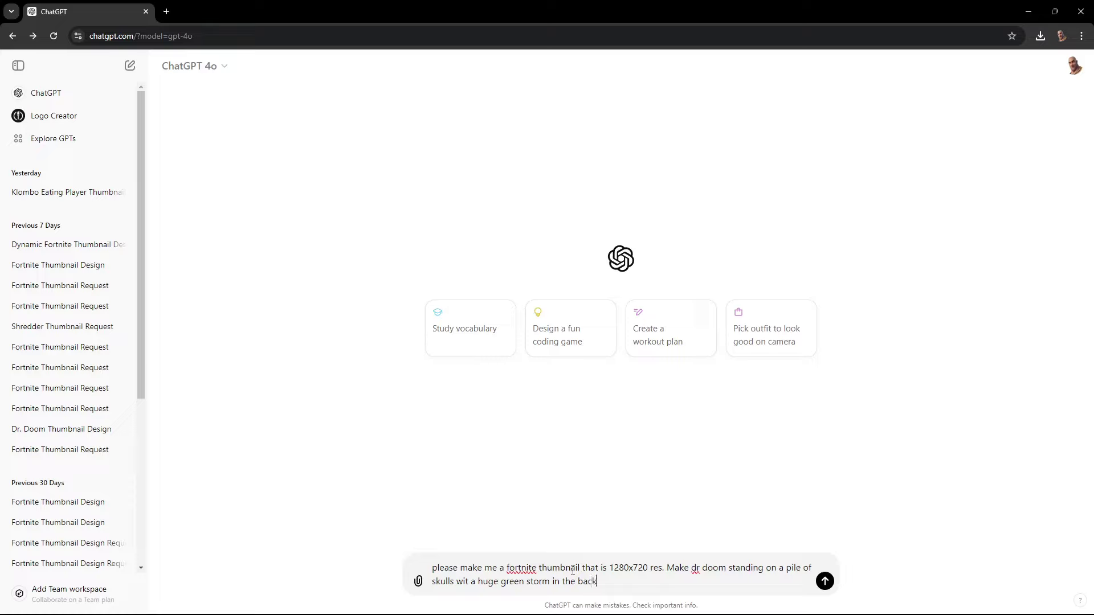
text(ground,. make it dynamic and have lots of energy)
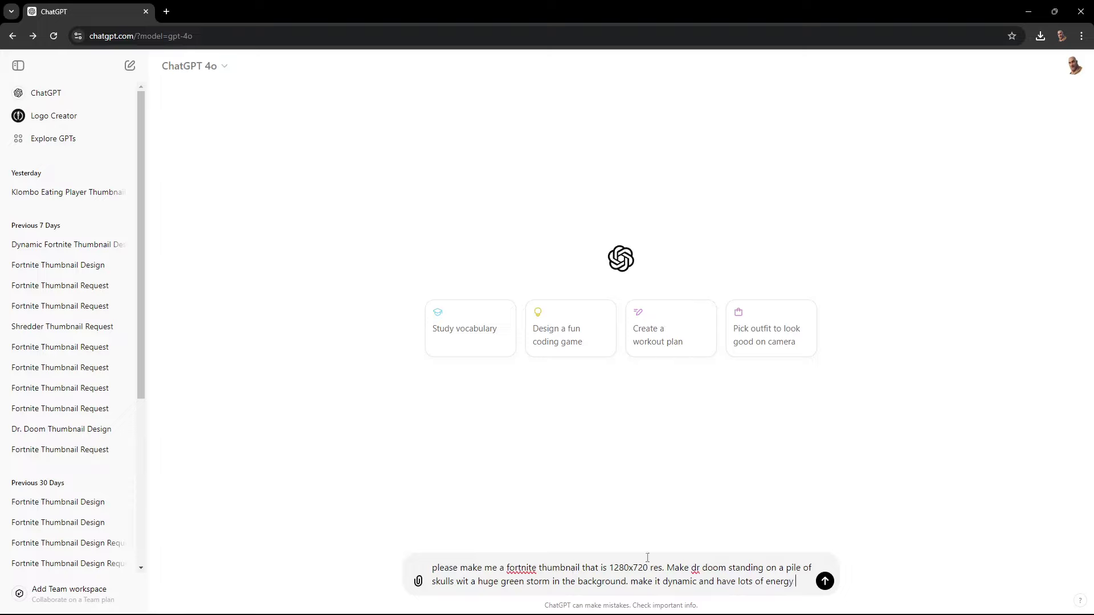
key(Return)
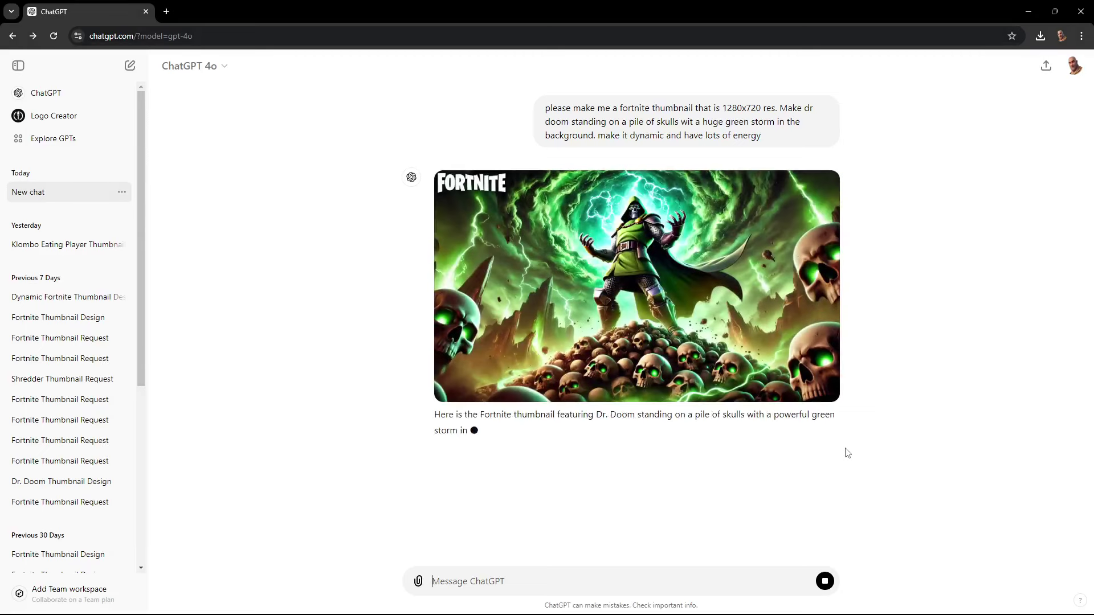
Open the Dr. Doom skull-pile thumbnail at full size and download it
click(755, 228)
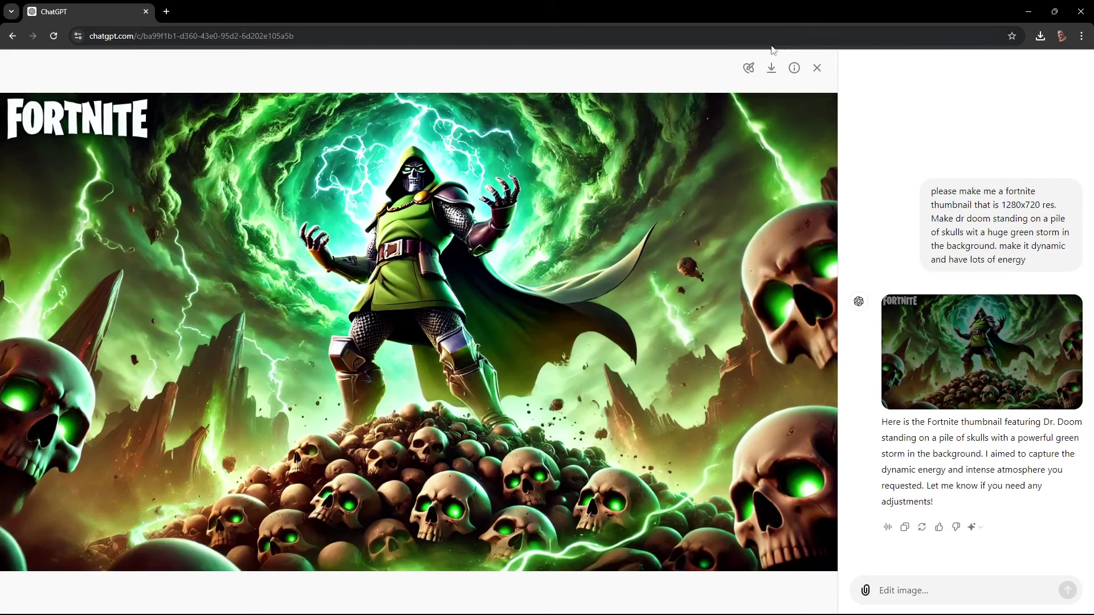
click(771, 68)
Reply 'that great now can we make it have a background like a fortnite forest and make it even more dynamic'
click(817, 68)
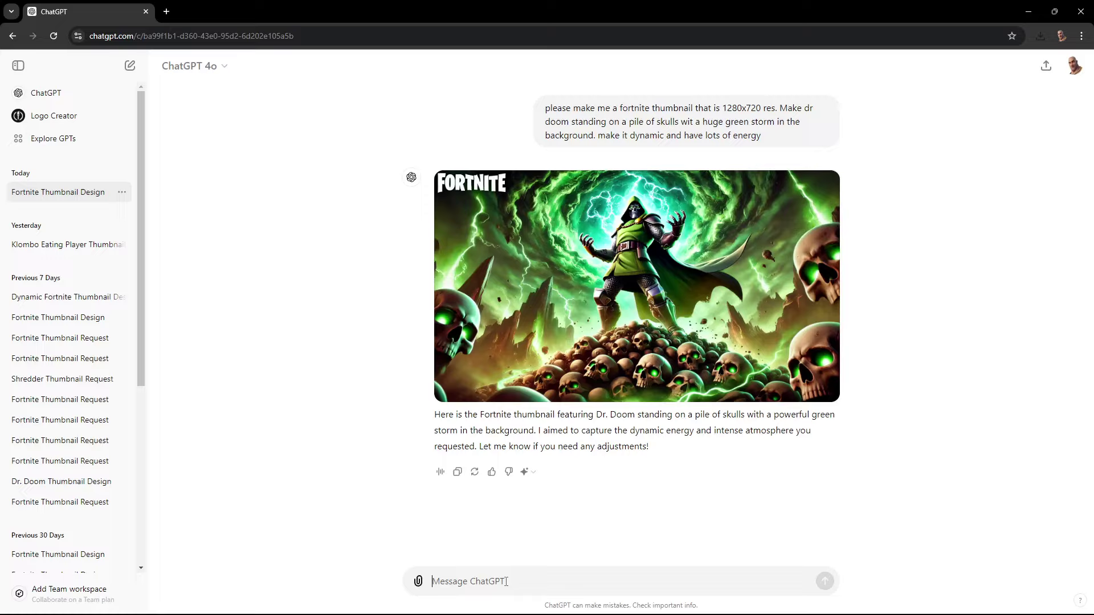
text(that)
key(BackSpace)
key(BackSpace)
key(BackSpace)
key(BackSpace)
text(that great)
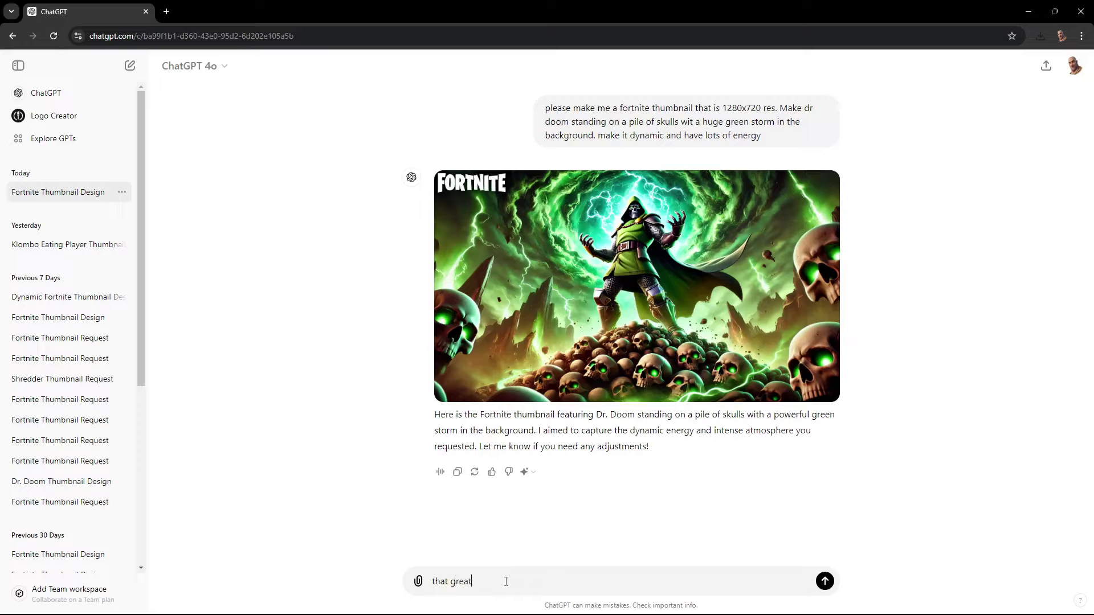
text( now can we make it have a background like a fo)
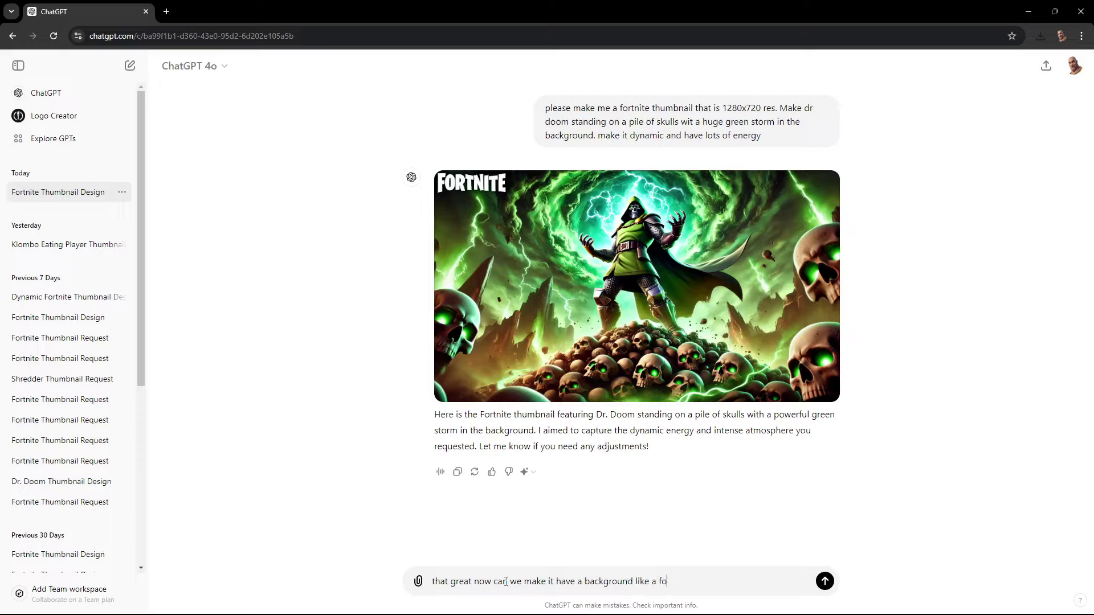
text(rtnite forest)
text(and make it even more dynamic)
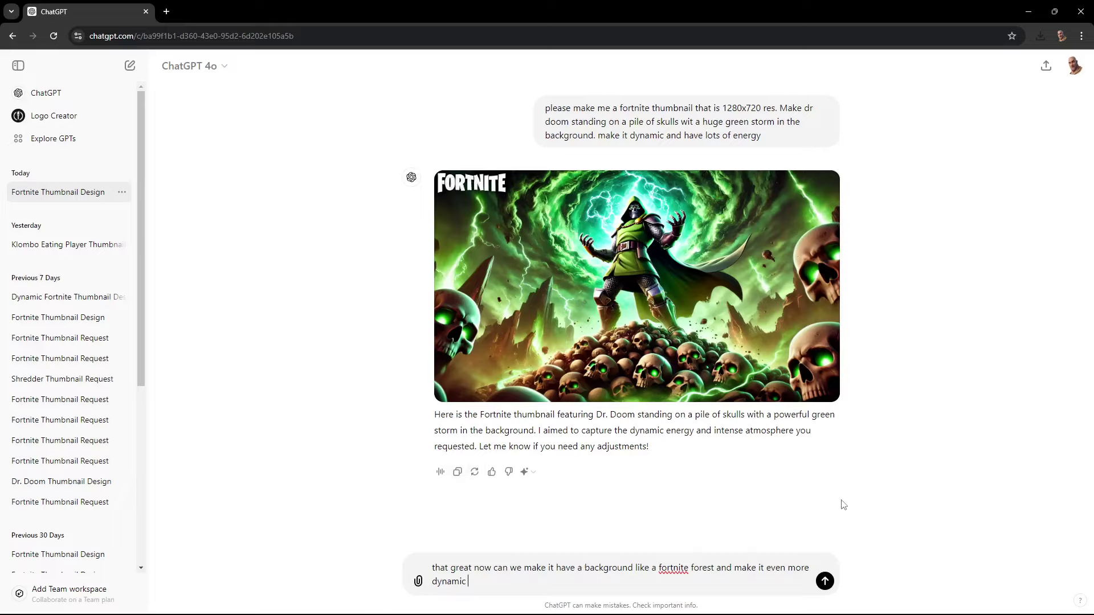
key(Return)
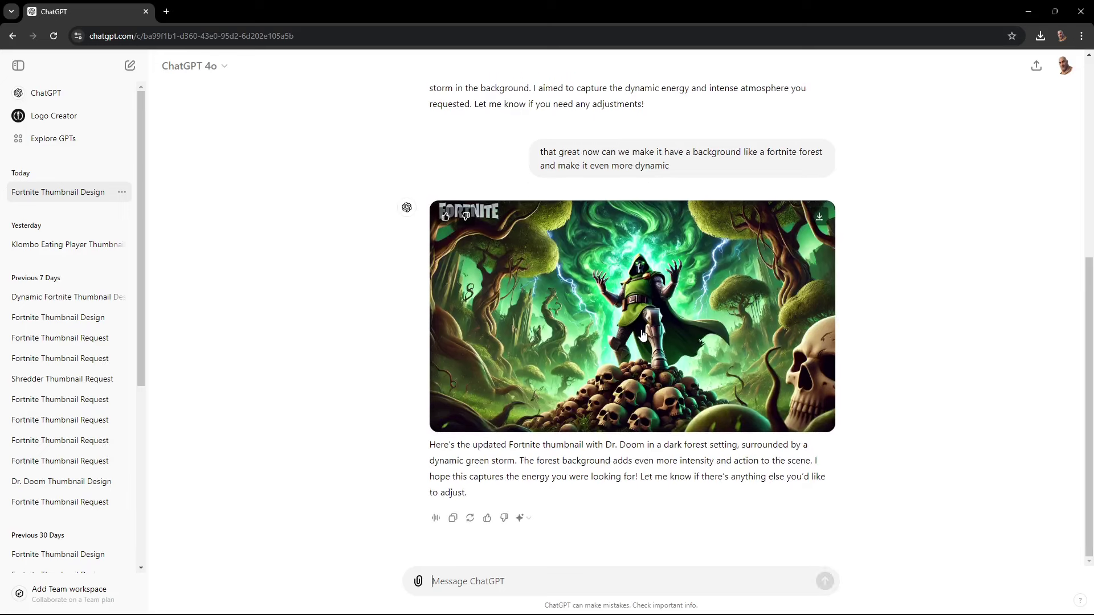
Download the forest-background Dr. Doom thumbnail from its full-size view, then close the viewer
scroll(649, 335, up, 2)
scroll(648, 335, up, 3)
scroll(654, 336, down, 4)
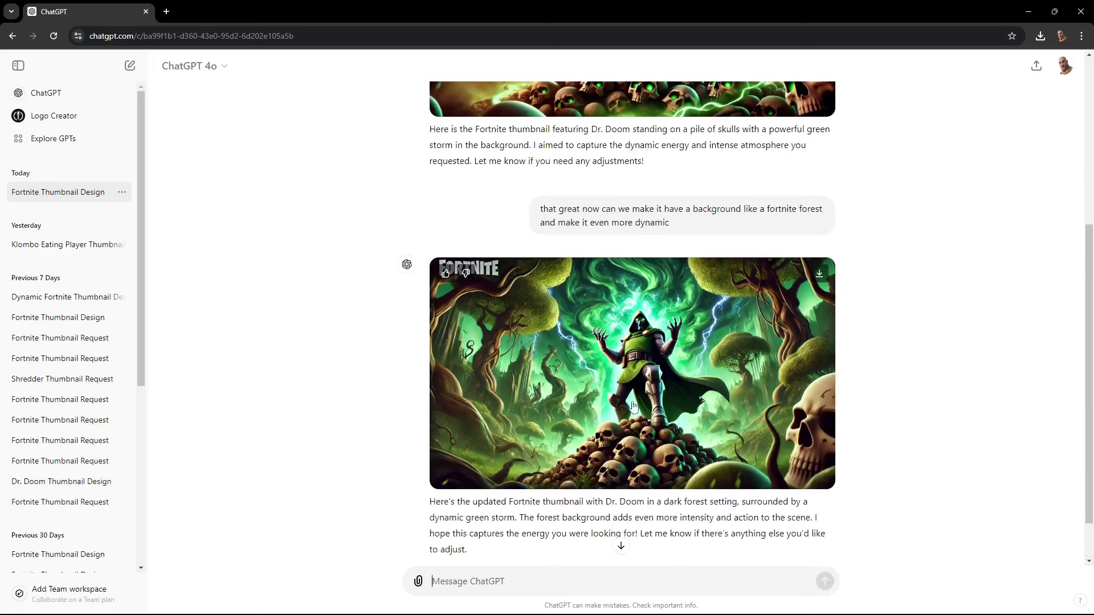
scroll(722, 397, up, 2)
scroll(723, 391, up, 2)
scroll(707, 319, down, 2)
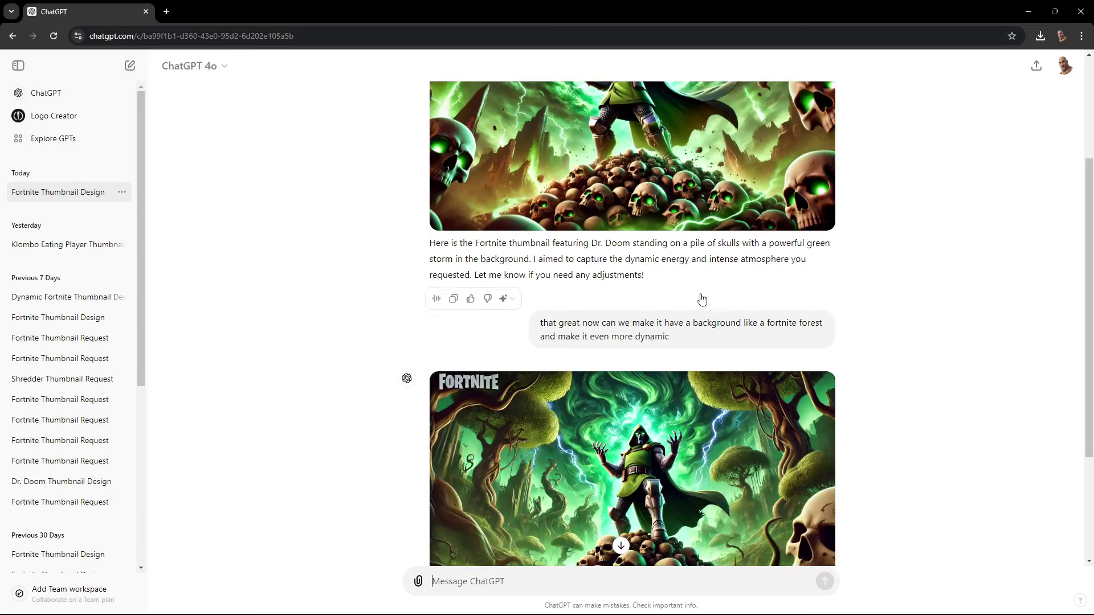
scroll(698, 223, down, 5)
click(698, 223)
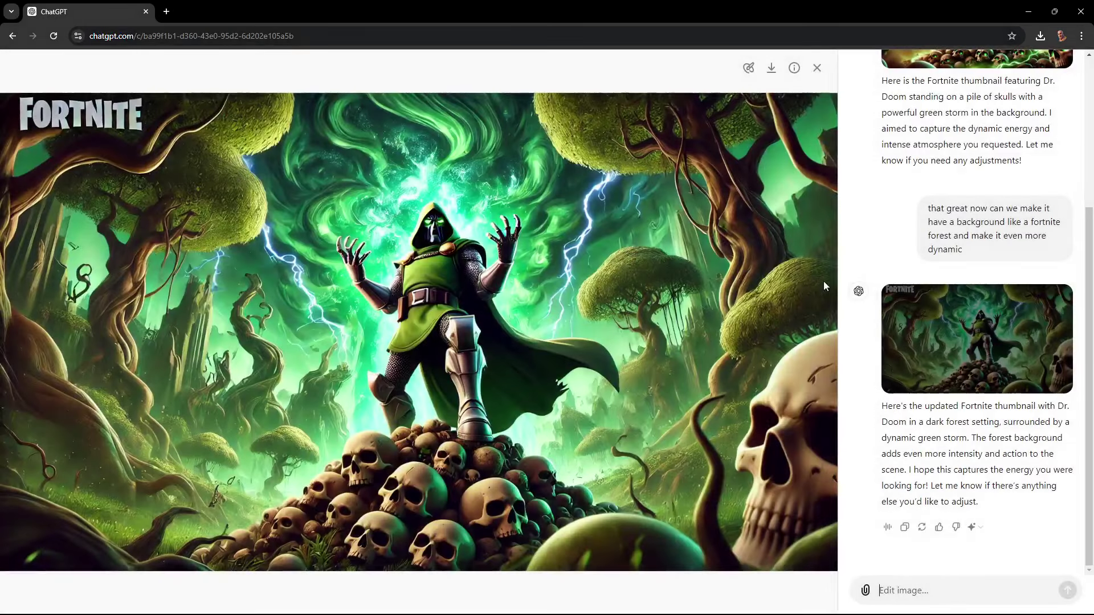
click(771, 69)
click(818, 68)
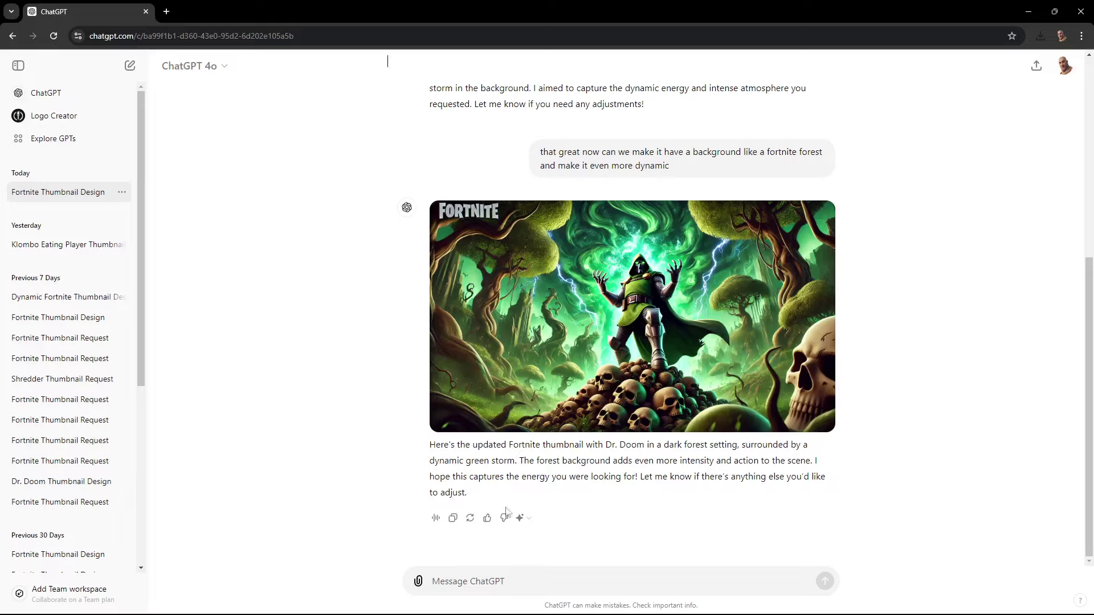
Regenerate the forest thumbnail into version 2 of 2, with skeletons walking among the trees
click(471, 519)
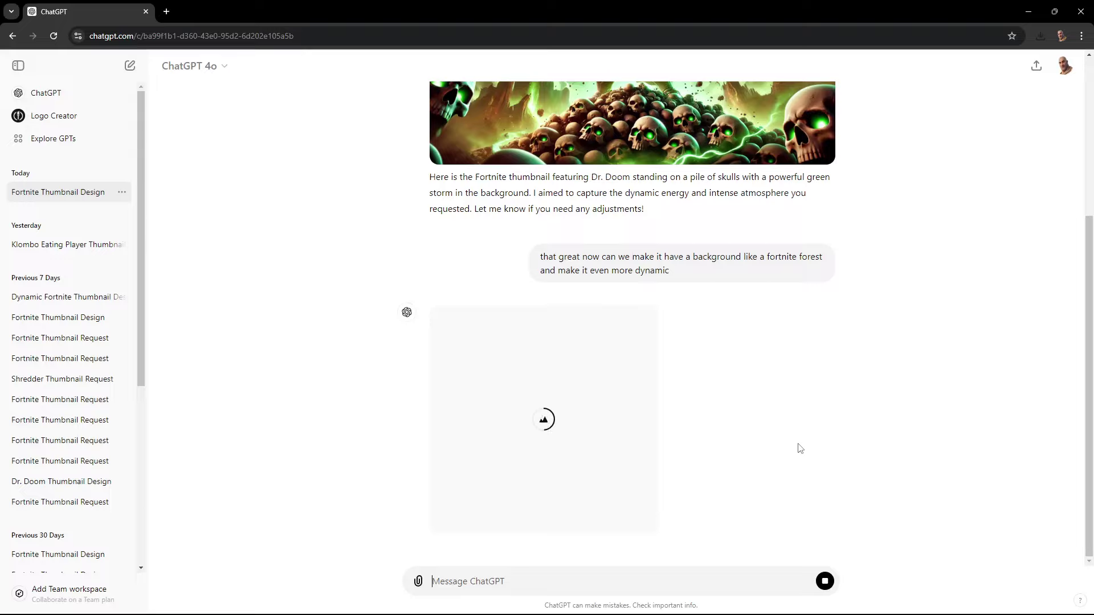
click(786, 410)
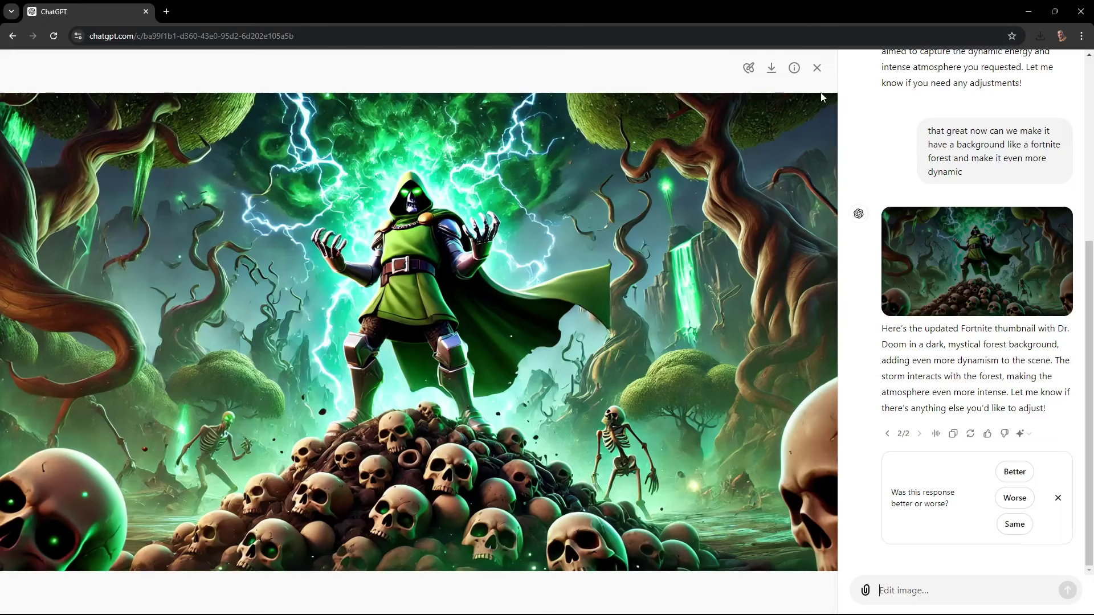
click(817, 67)
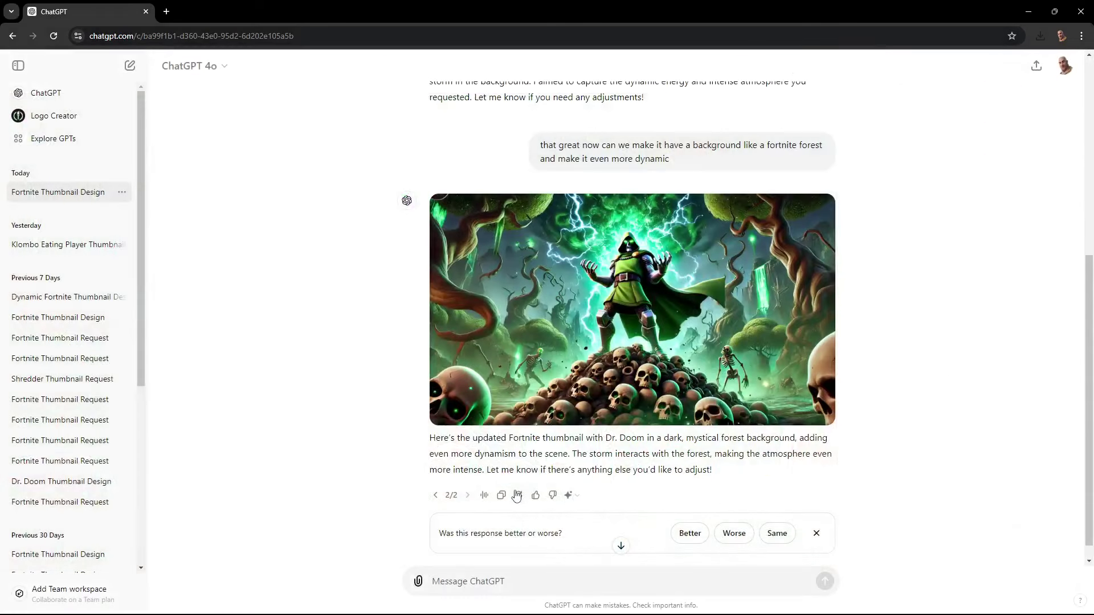
Regenerate for version 3 of 3: Dr. Doom in a pine forest, Fortnite logo bottom-left
click(734, 534)
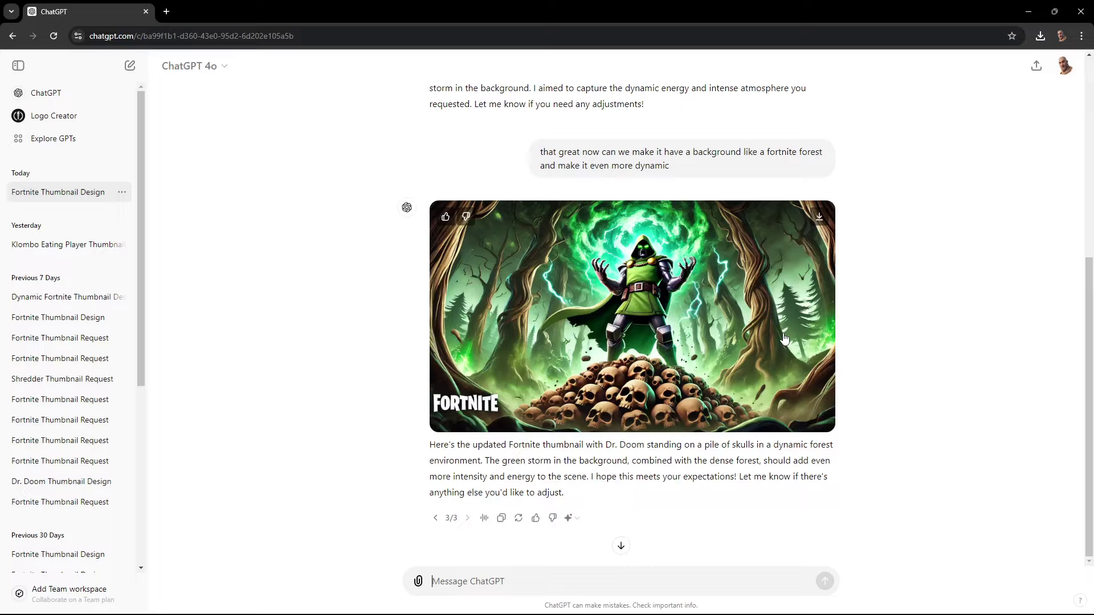
Regenerate the forest thumbnail again for a fourth version with dense, twisted trees
click(518, 518)
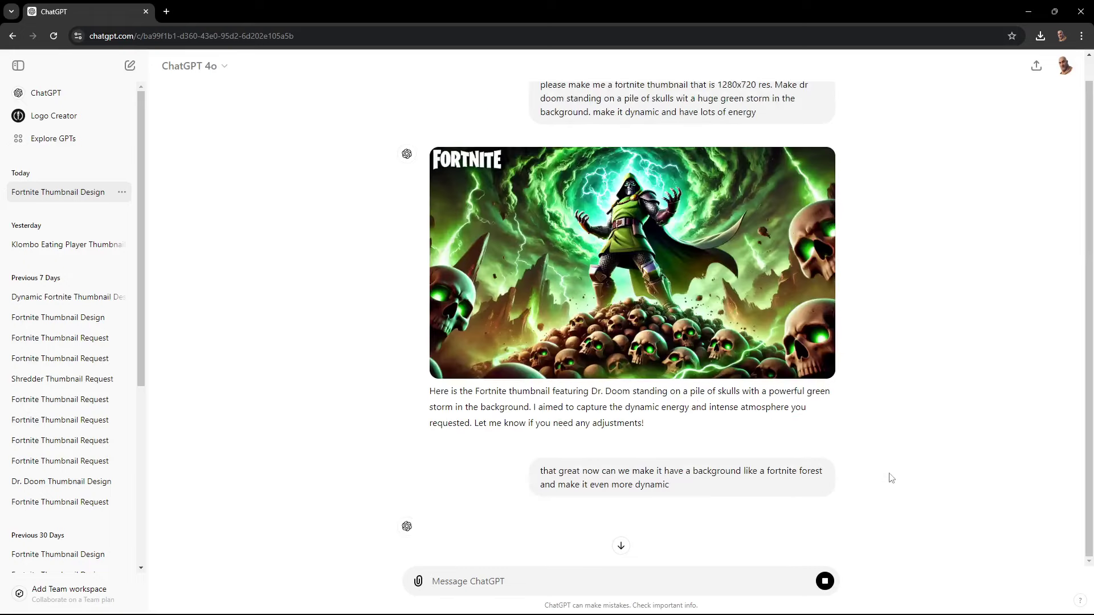